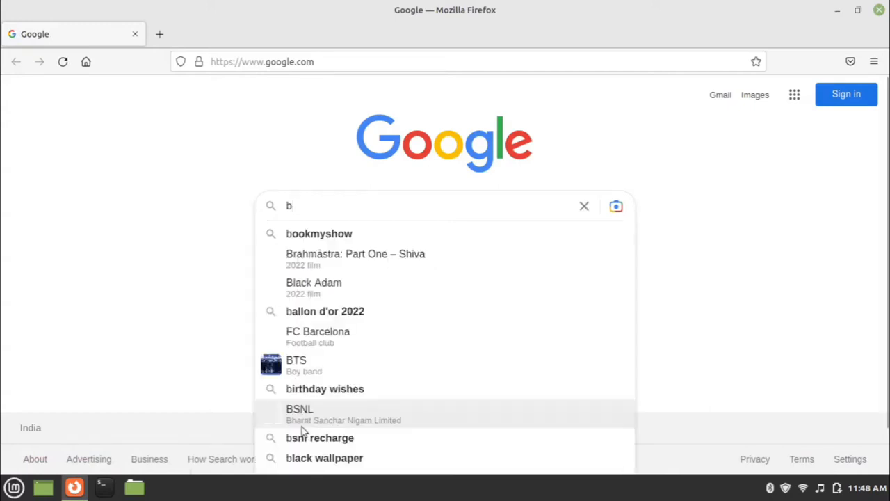
- Search Google for "blender download", download Blender 3.3.1 LTS for Linux from blender.org, and close the browser
text(download)
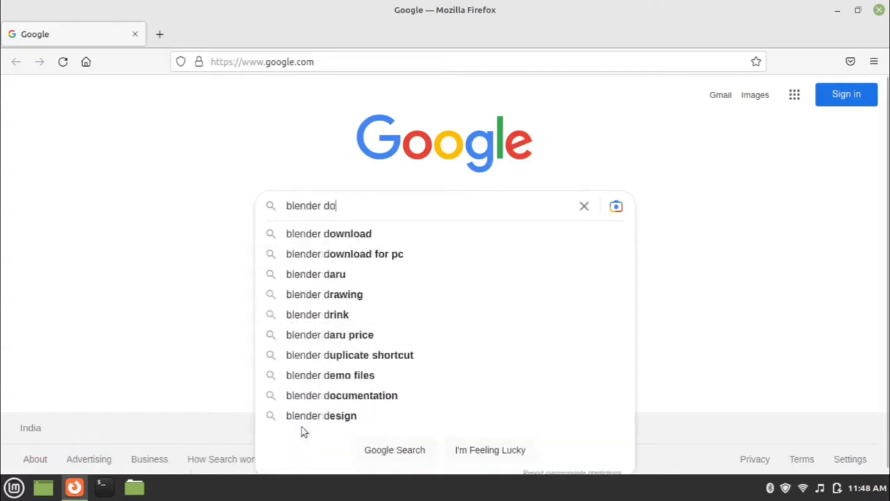
key(Return)
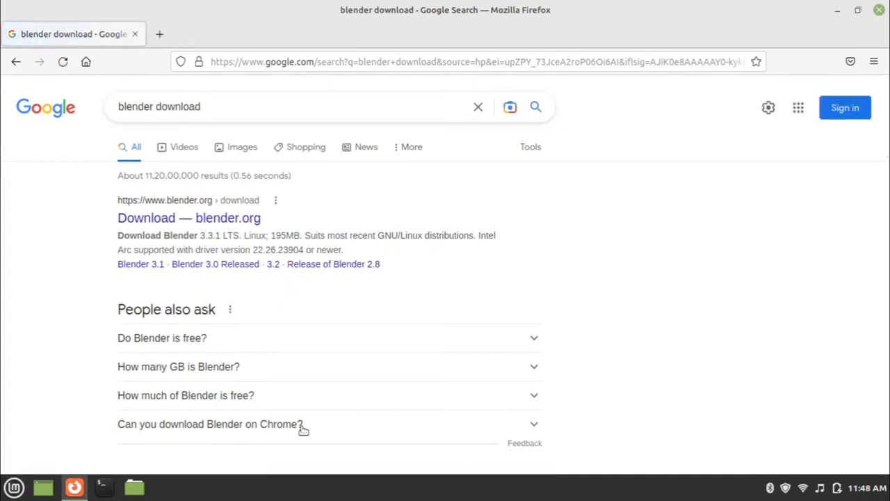
click(208, 220)
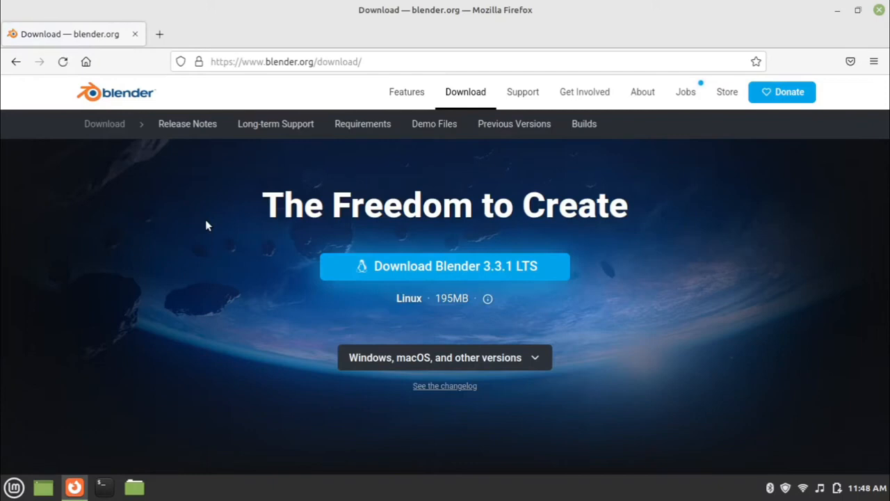
click(437, 277)
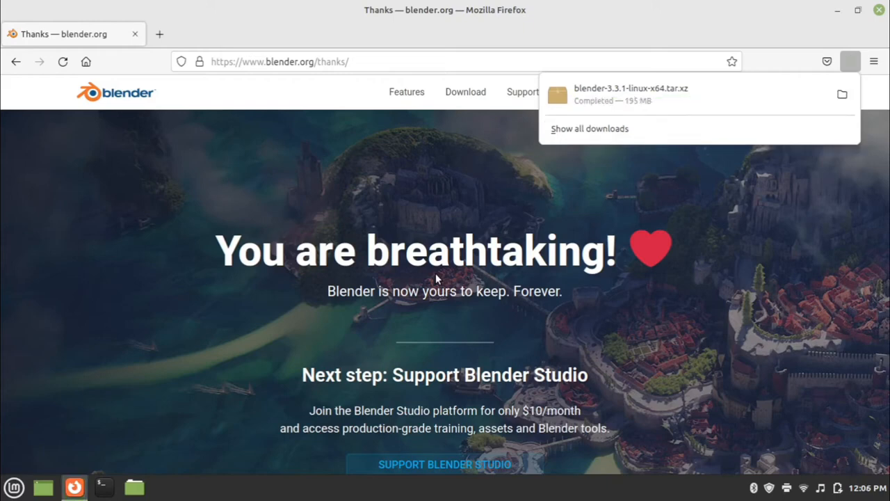
click(879, 14)
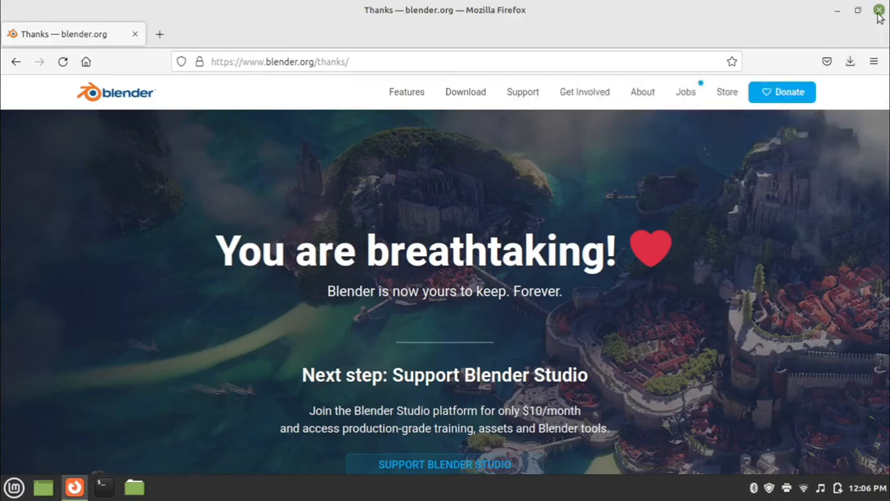
click(879, 14)
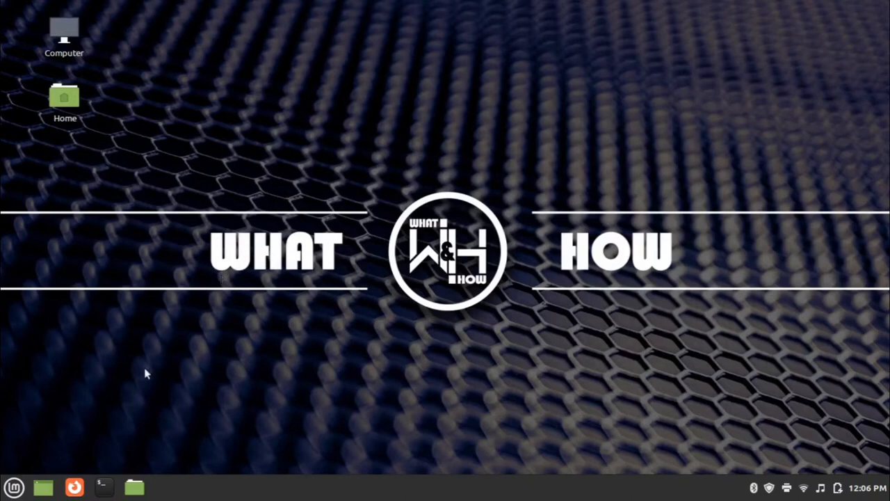
- Extract blender-3.3.1-linux-x64.tar.xz in place inside the Downloads folder using the file manager
click(135, 488)
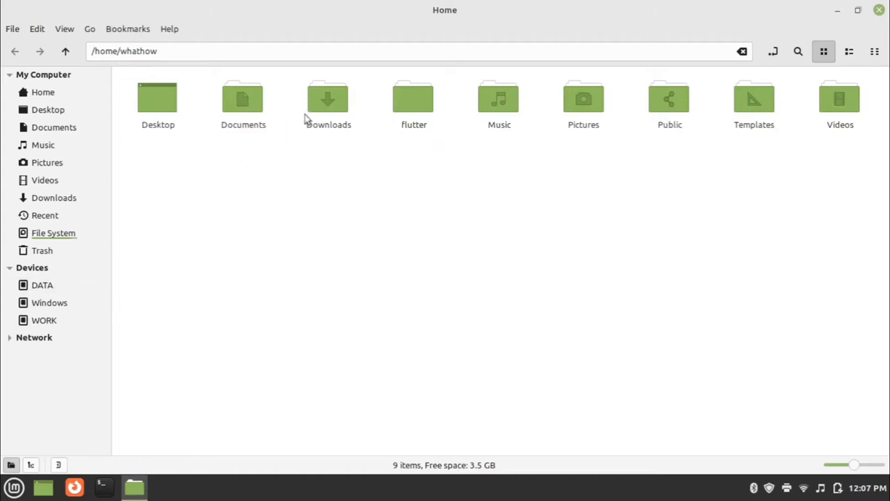
double_click(331, 105)
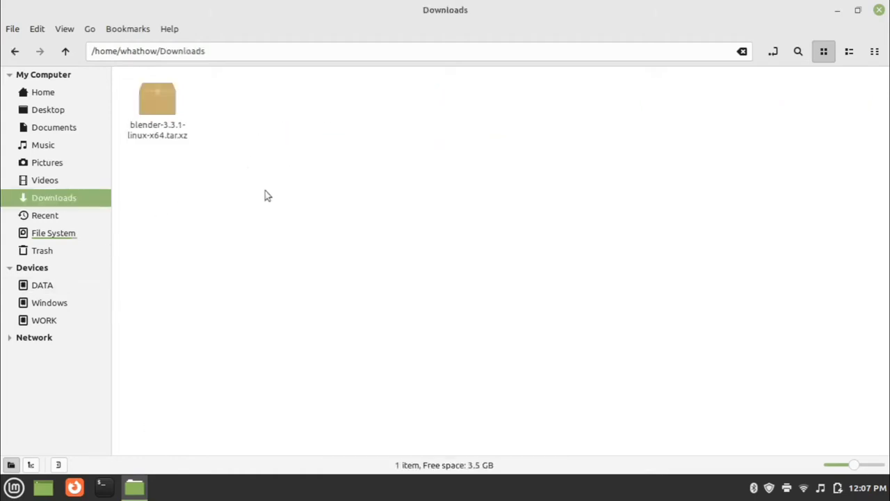
right_click(155, 129)
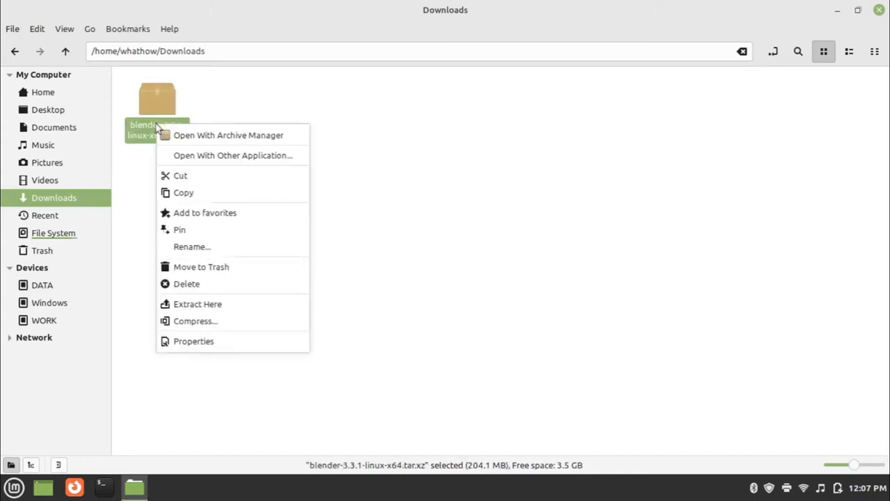
click(268, 309)
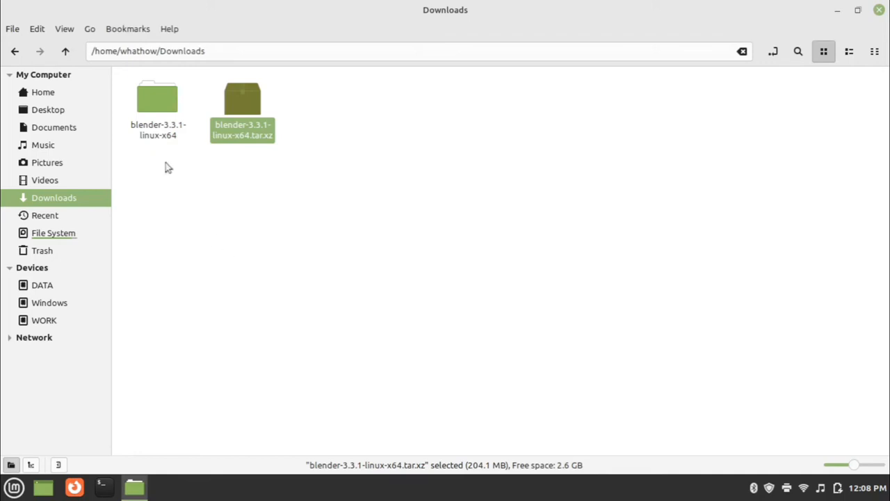
- Rename the extracted blender-3.3.1-linux-x64 folder to "blender"
right_click(151, 140)
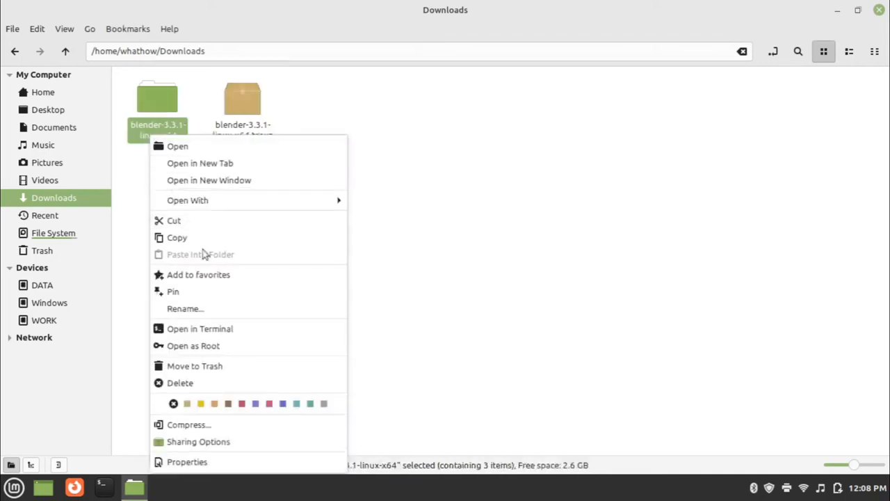
click(224, 310)
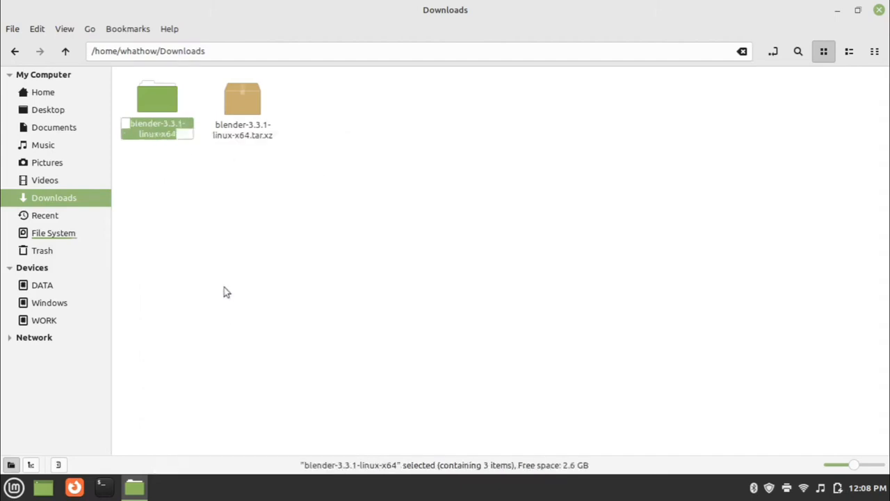
click(178, 135)
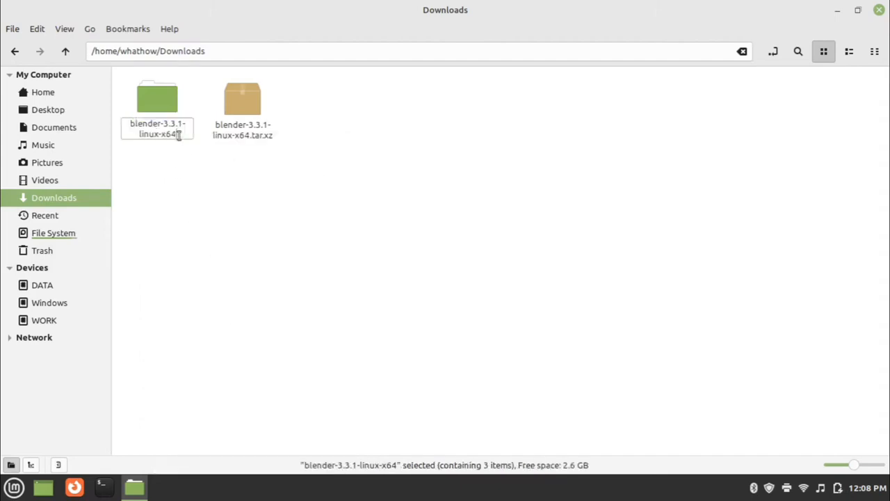
key(BackSpace)
key(BackSpace)
key(BackSpace)
key(BackSpace)
key(BackSpace)
key(BackSpace)
key(BackSpace)
key(BackSpace)
key(BackSpace)
key(BackSpace)
key(BackSpace)
key(BackSpace)
key(BackSpace)
key(BackSpace)
key(BackSpace)
key(BackSpace)
key(Return)
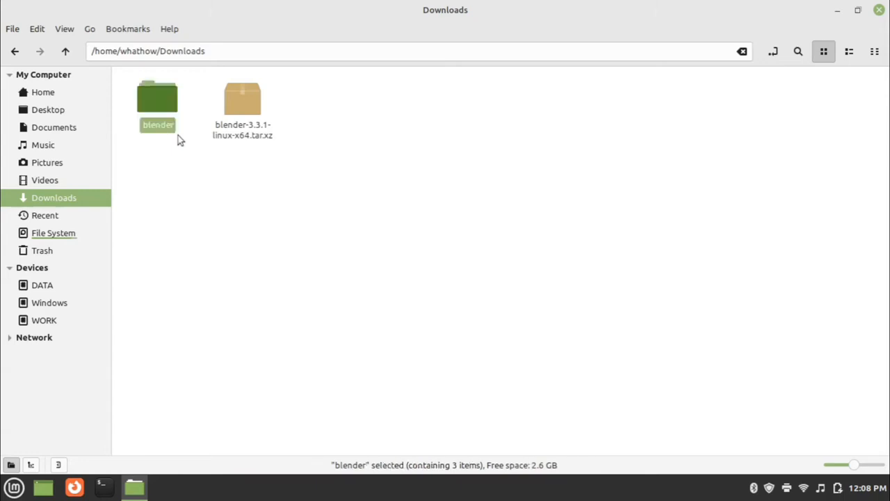
- Move the blender folder from Downloads into the Home folder
right_click(158, 102)
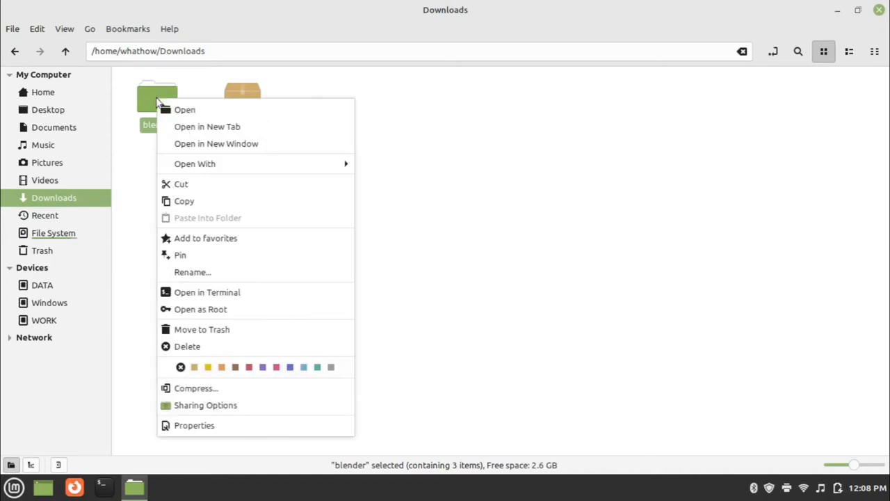
click(215, 184)
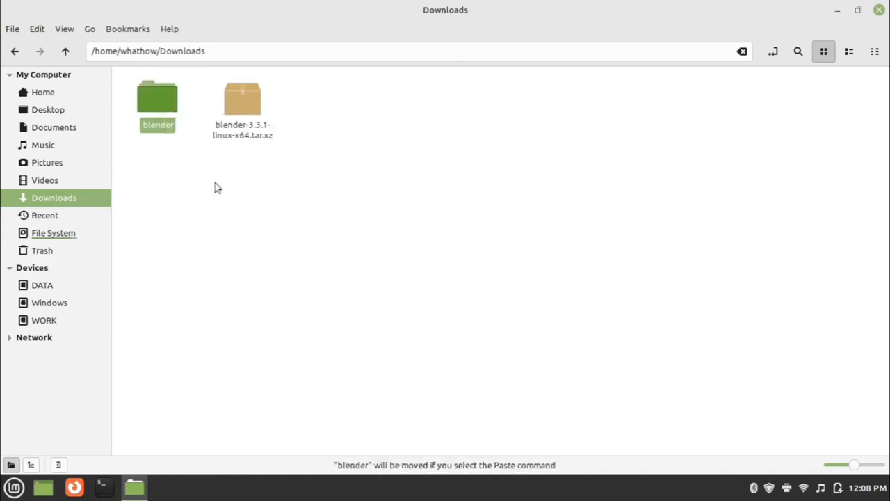
click(48, 96)
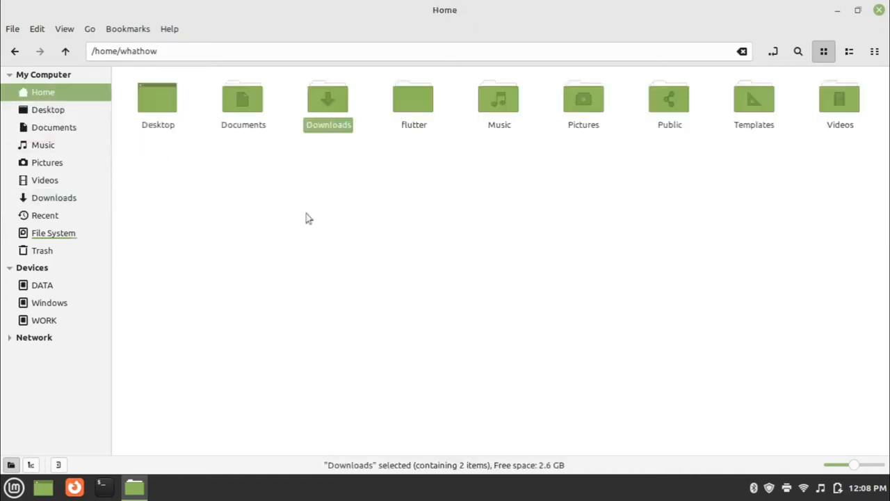
right_click(362, 223)
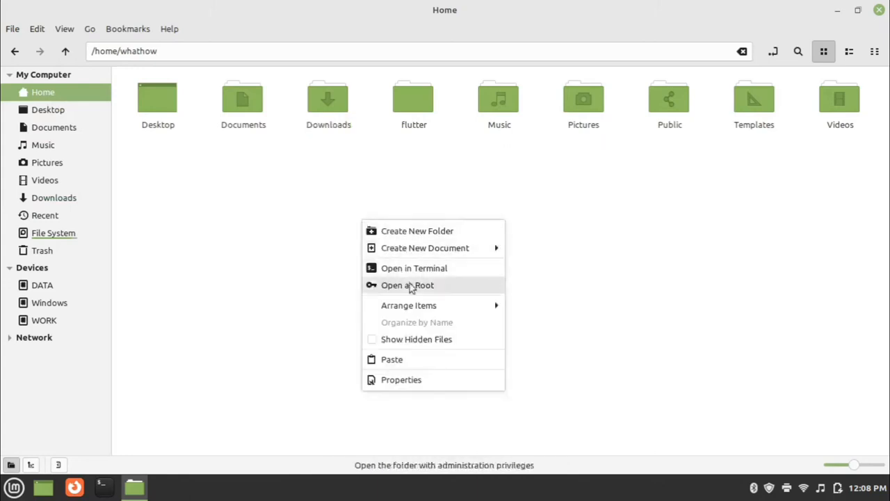
click(425, 362)
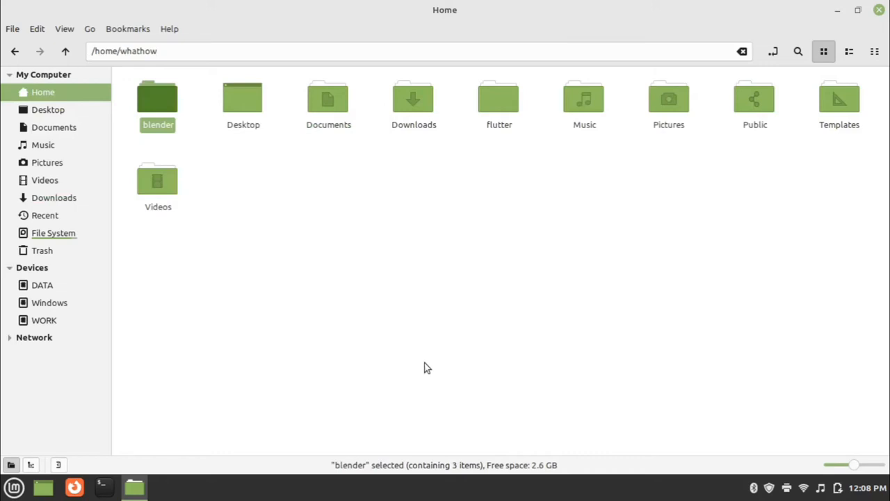
- Test-run the blender executable from the blender folder in Home, dismiss the splash screen, and close the open windows
double_click(155, 105)
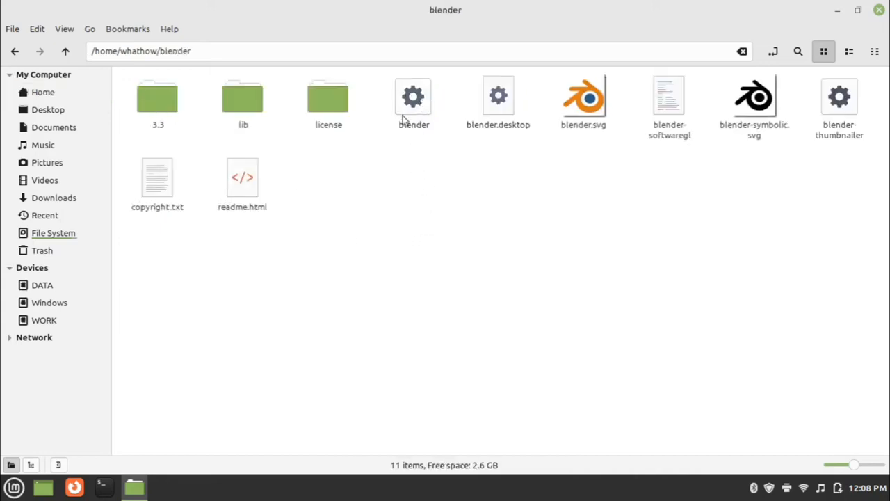
click(426, 114)
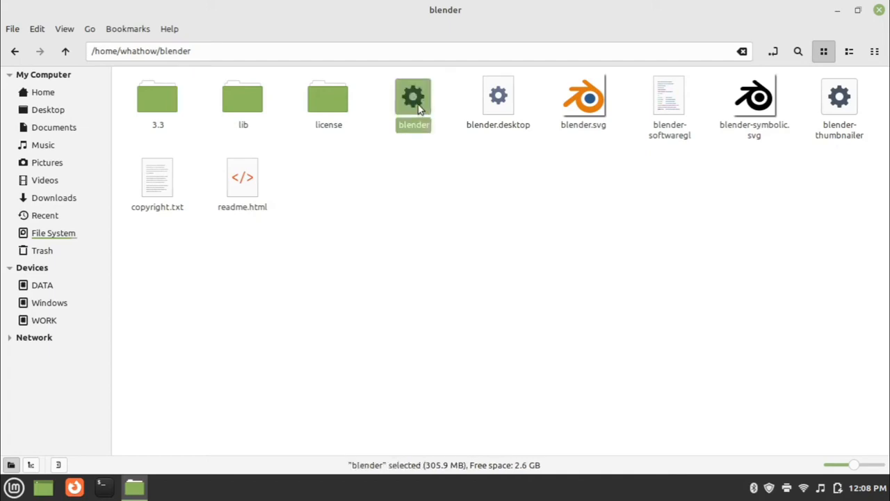
double_click(420, 107)
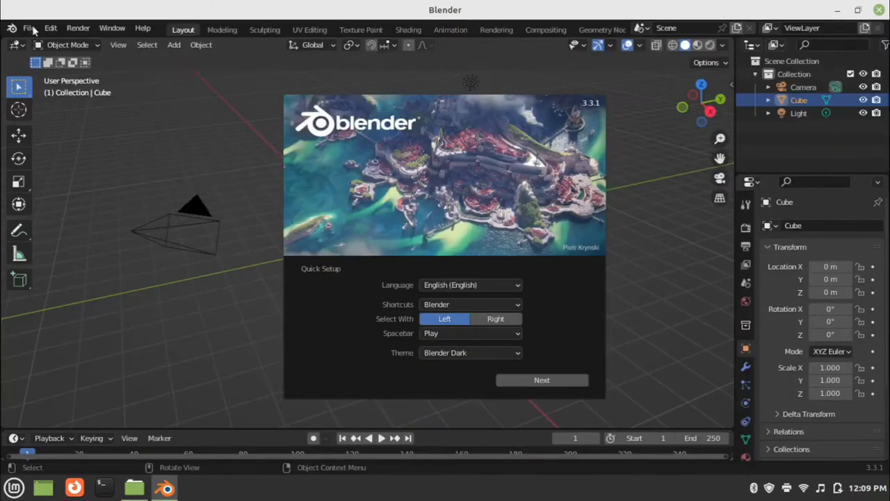
click(143, 32)
click(144, 32)
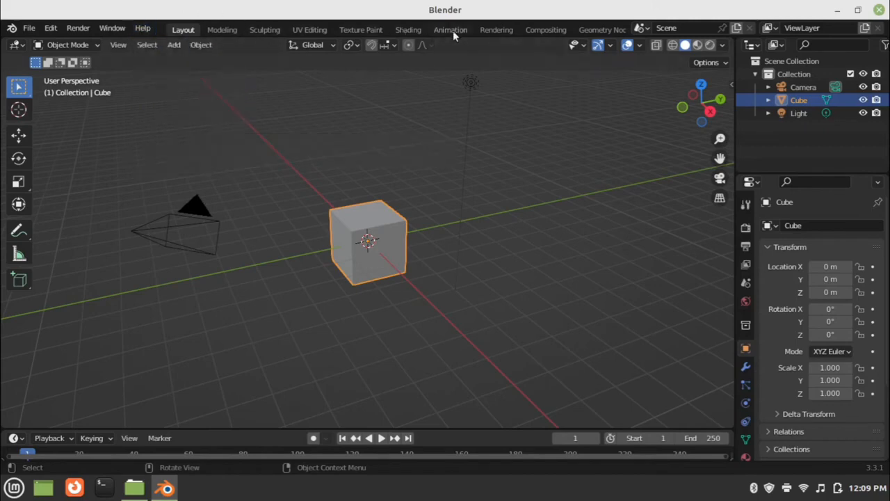
click(880, 13)
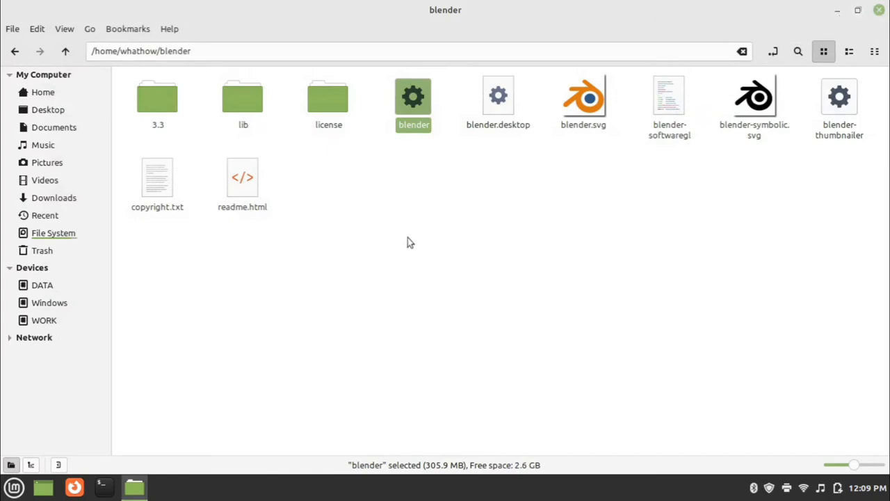
click(880, 12)
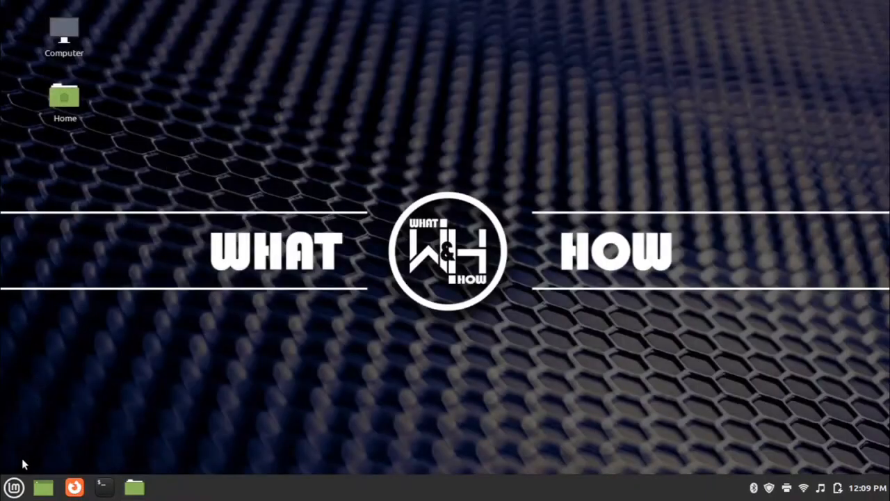
- Open the menu editor from the desktop start menu's configuration settings
right_click(17, 488)
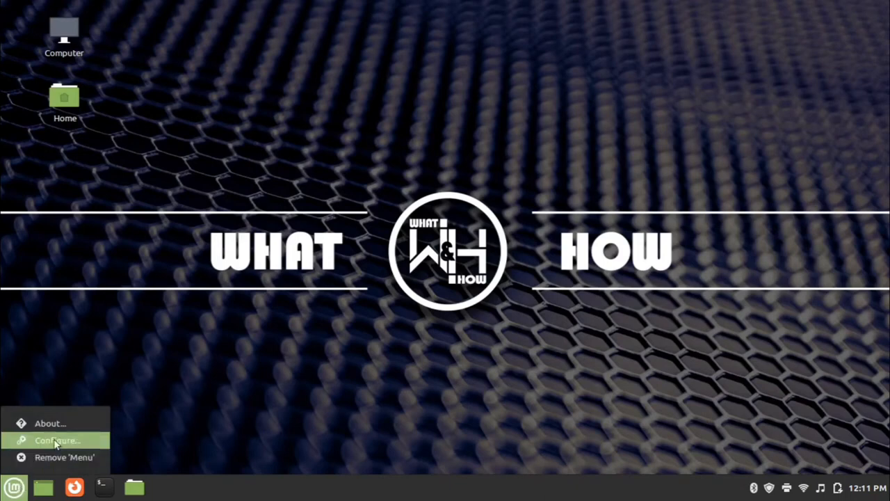
click(54, 439)
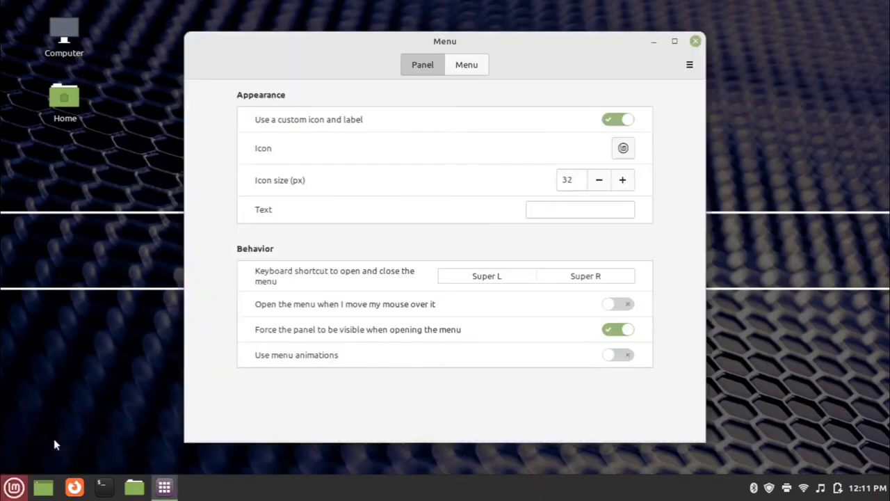
click(467, 66)
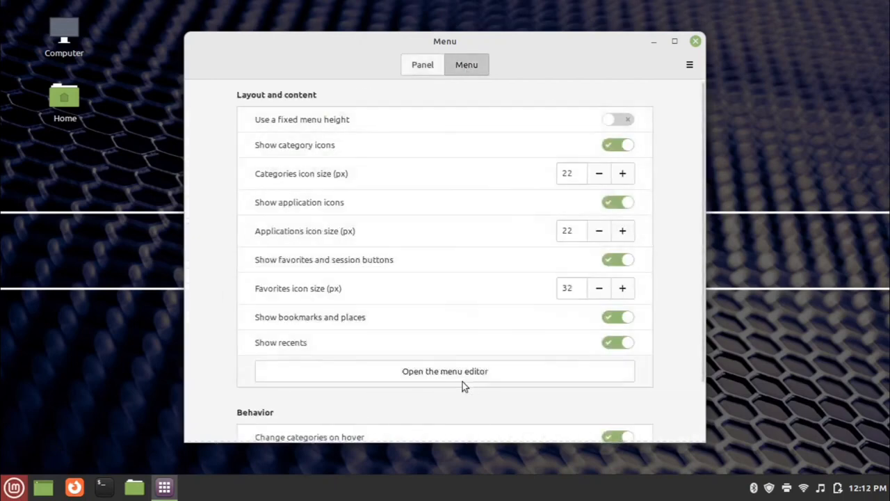
click(445, 374)
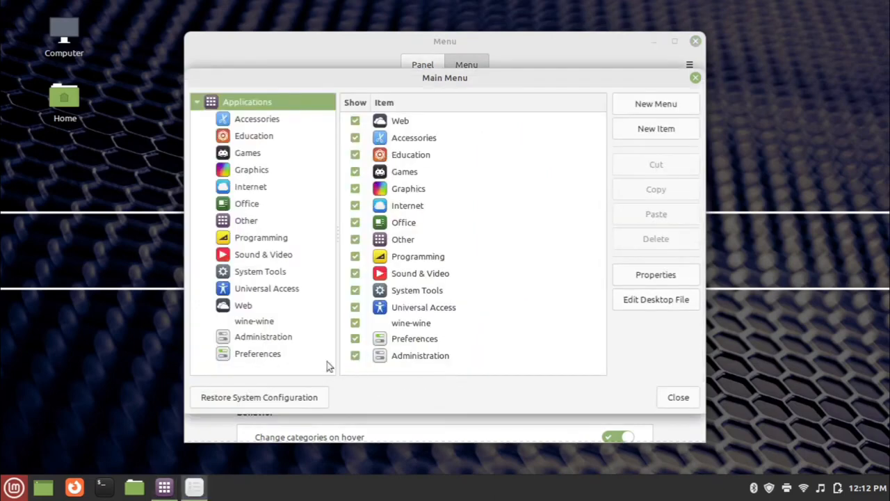
- Create a new launcher item in the Graphics category and name it "Blender"
click(254, 173)
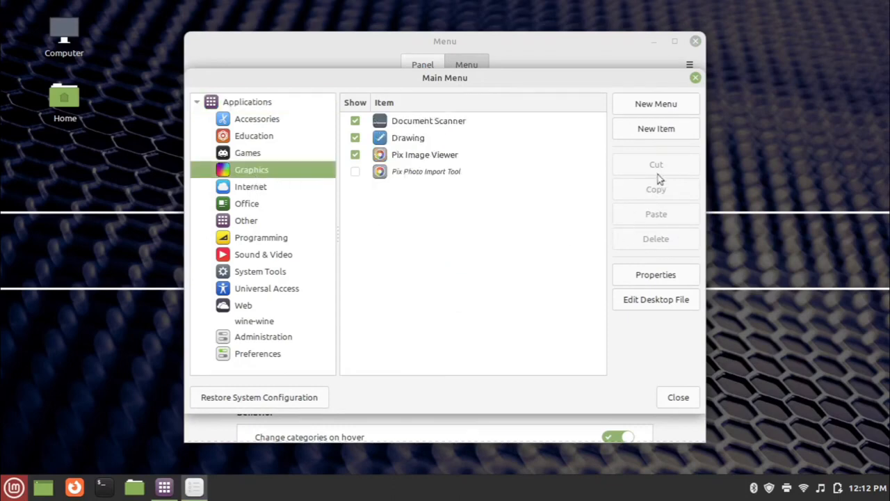
click(657, 134)
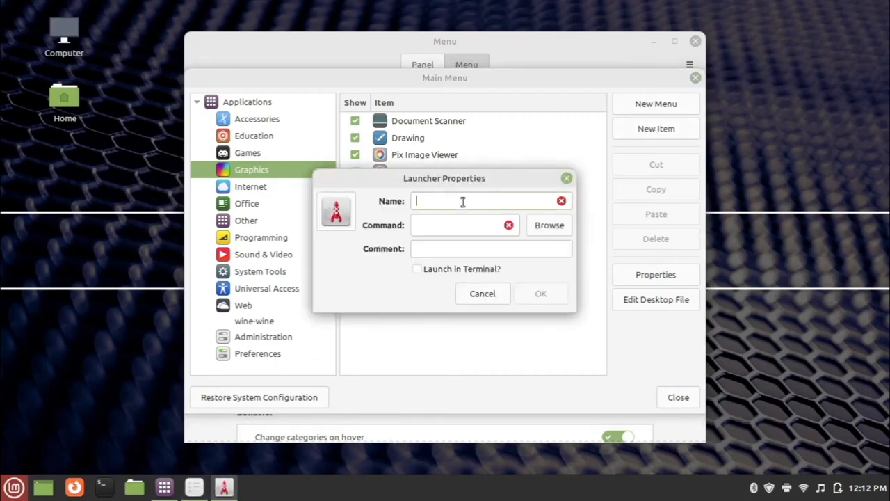
text(Blender)
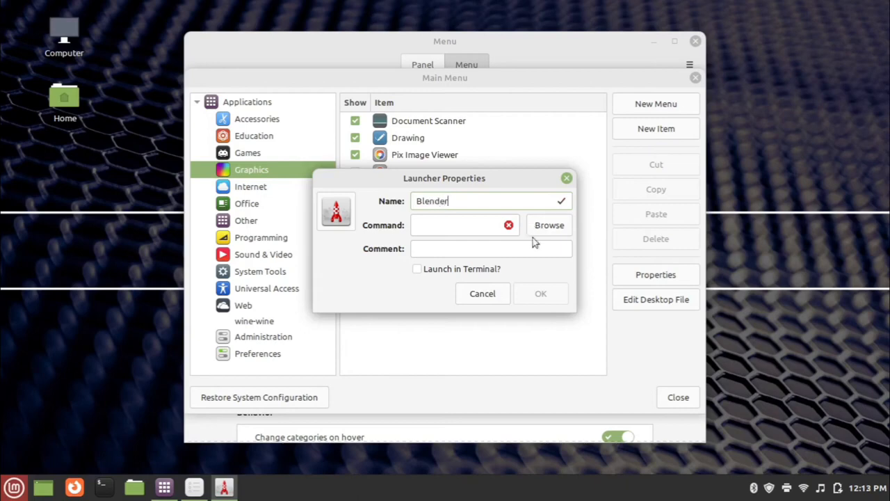
- Set the launcher's icon to blender.svg from the blender folder in Home
click(336, 212)
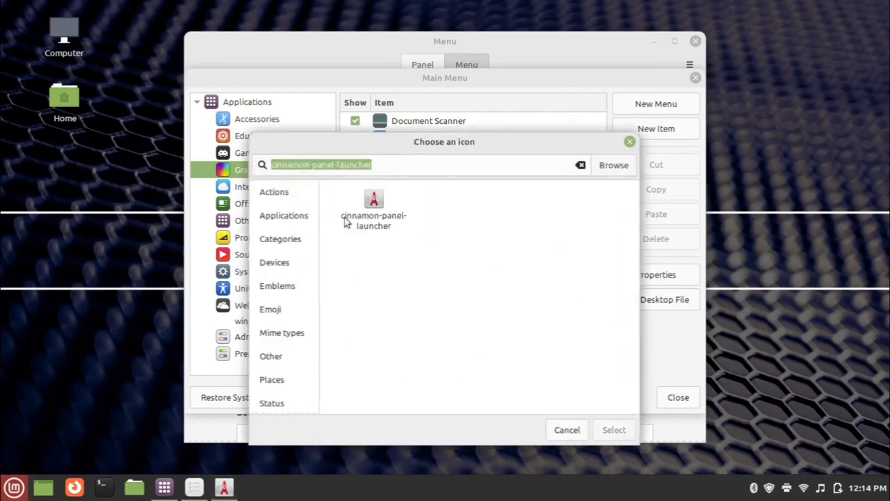
click(614, 165)
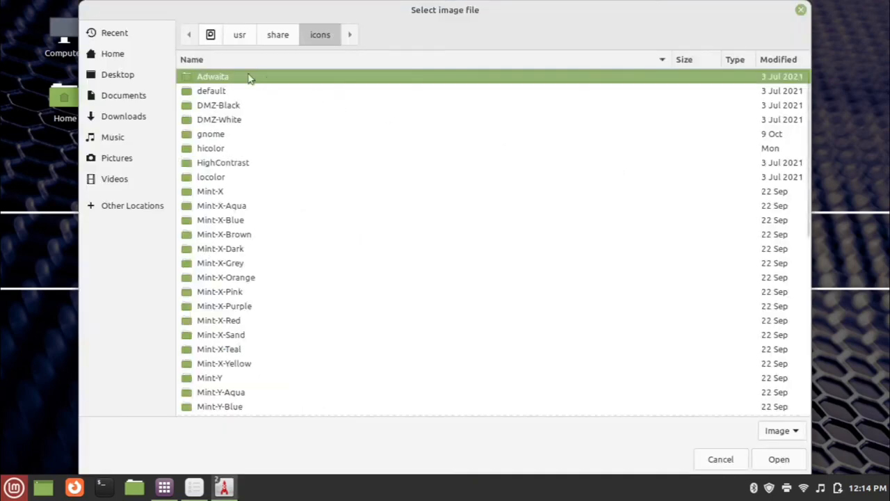
click(123, 57)
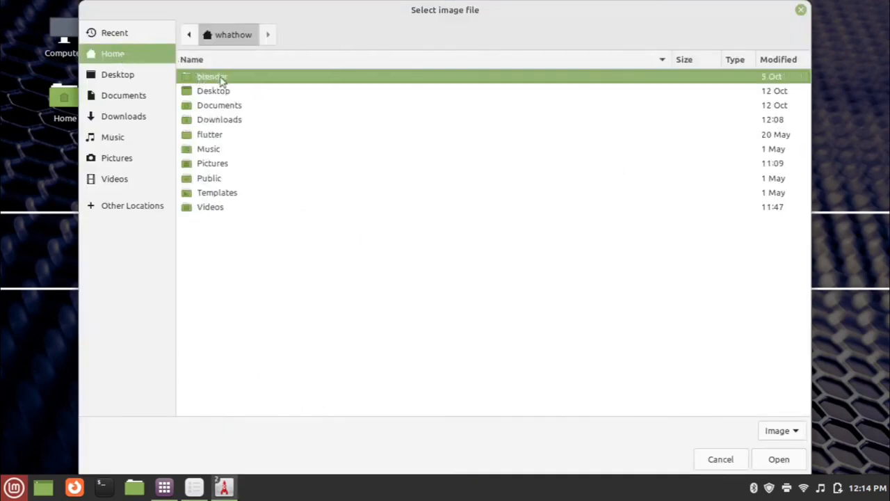
double_click(222, 79)
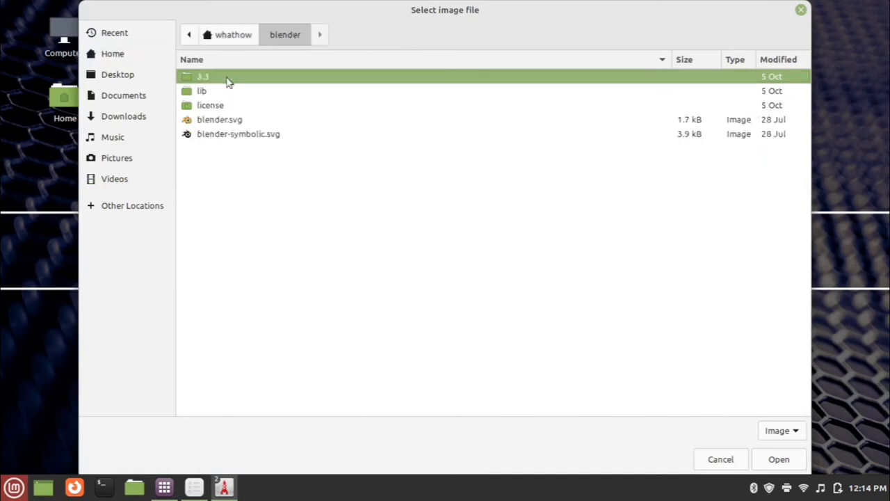
click(224, 123)
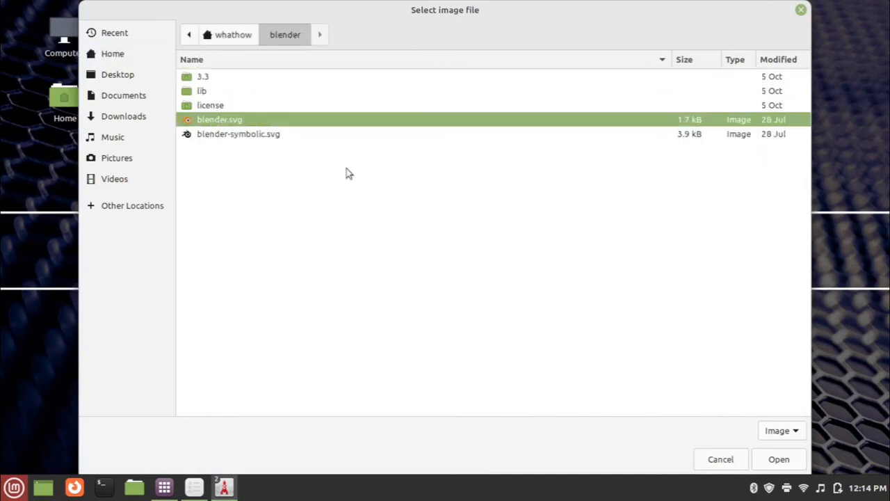
click(773, 462)
click(356, 218)
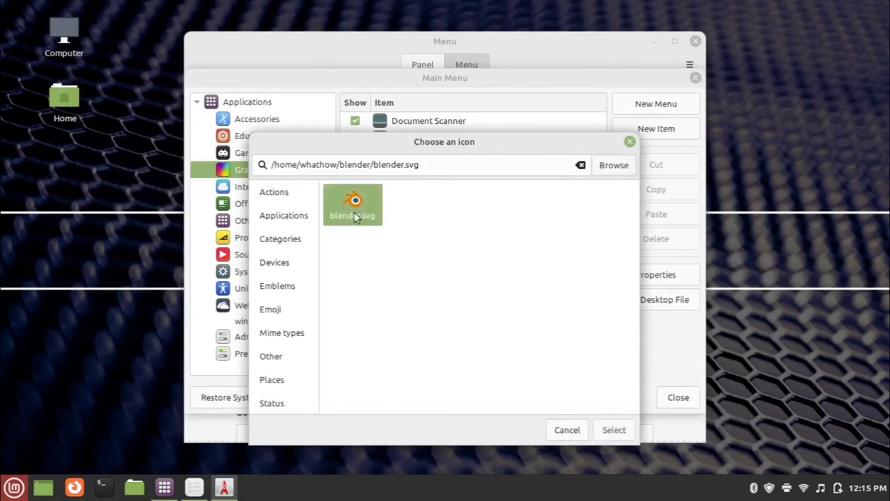
click(613, 430)
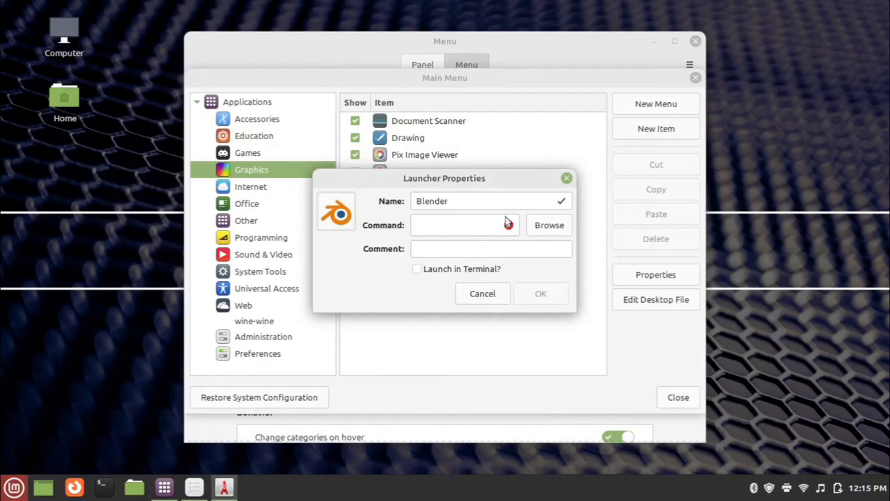
- Set the launcher's command to the blender executable in Home's blender folder, then save it and close the menu editor and settings
click(542, 228)
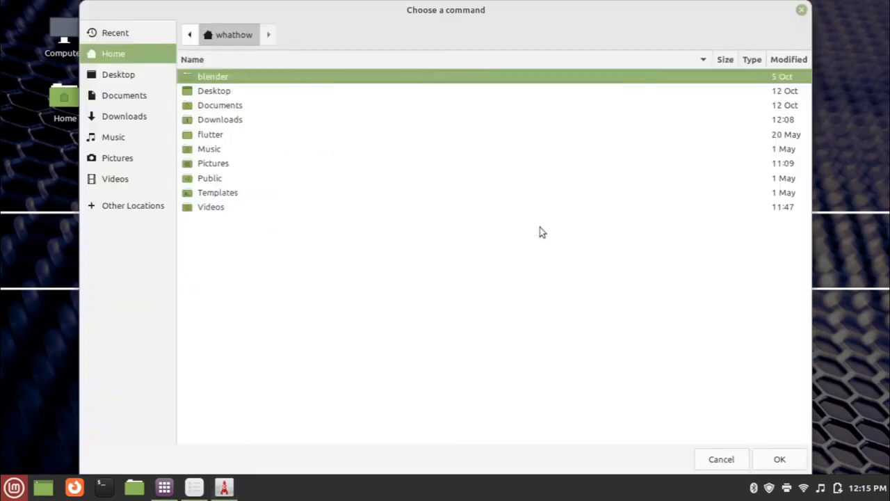
double_click(254, 80)
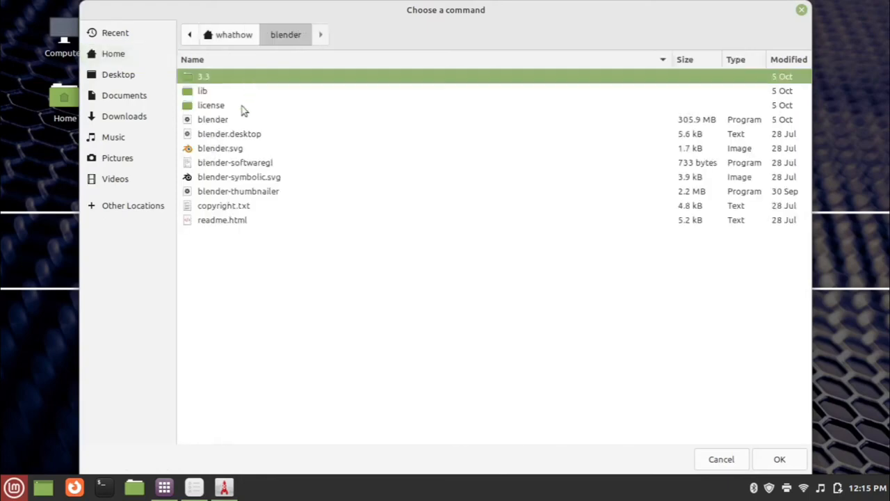
click(216, 122)
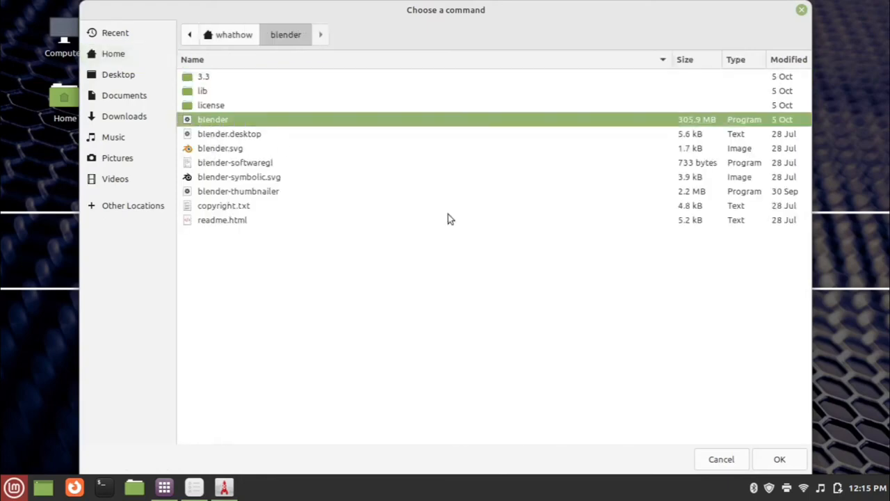
click(773, 457)
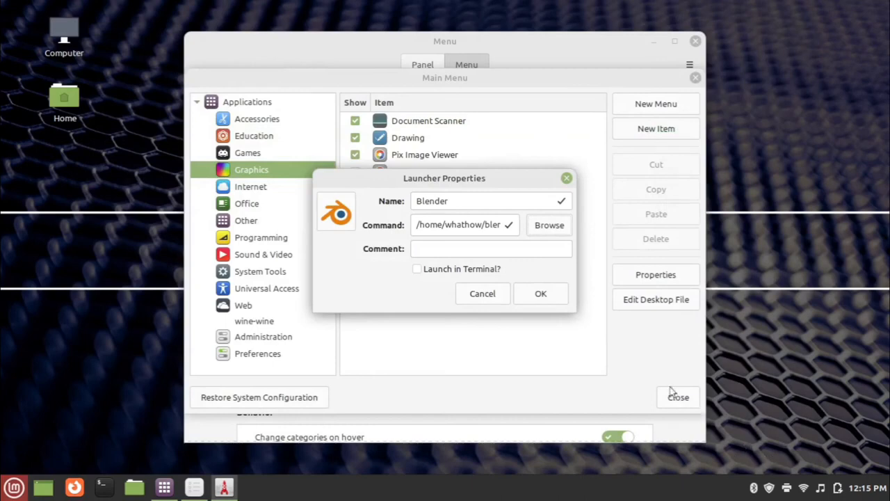
click(540, 295)
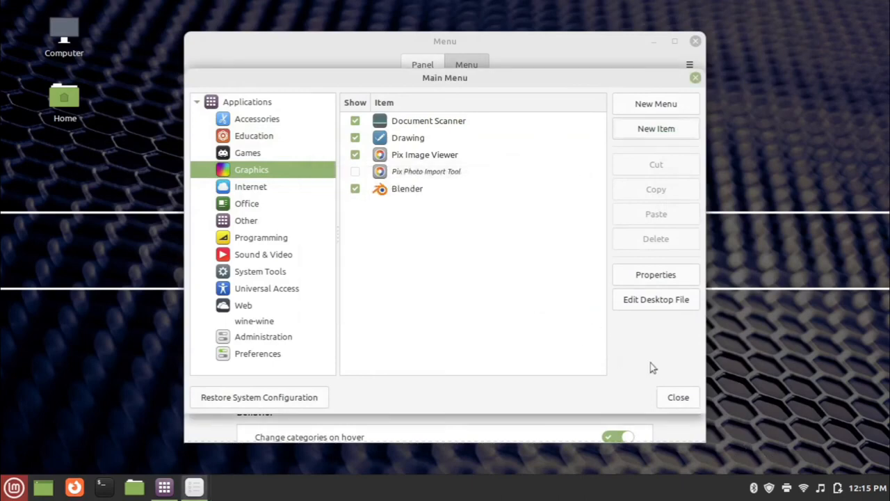
click(674, 397)
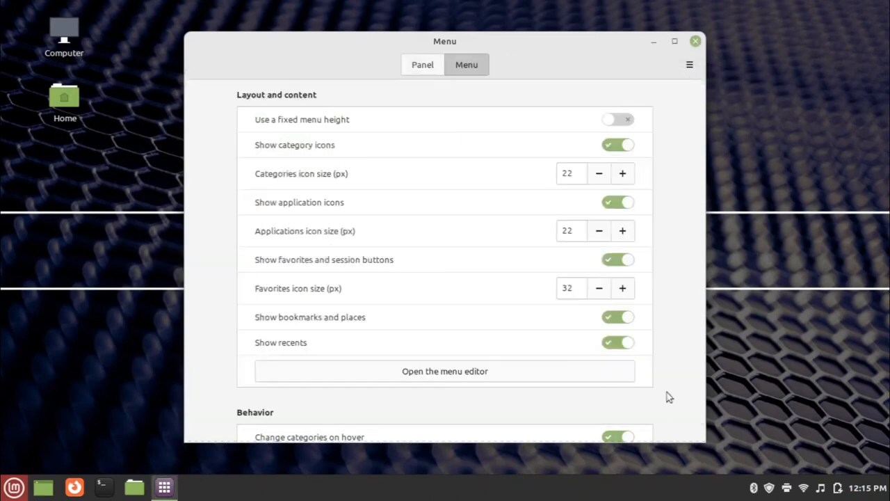
click(695, 41)
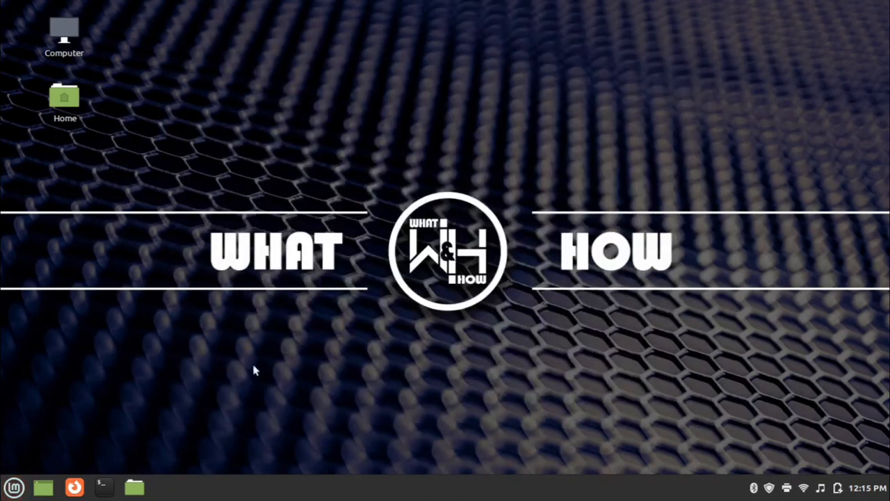
- Launch Blender from the Graphics category of the start menu
click(14, 487)
mouse_move(133, 235)
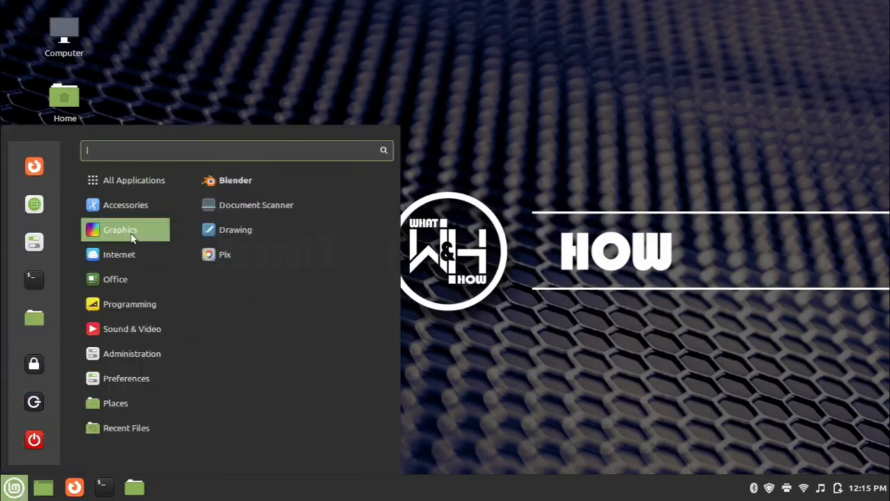
click(291, 186)
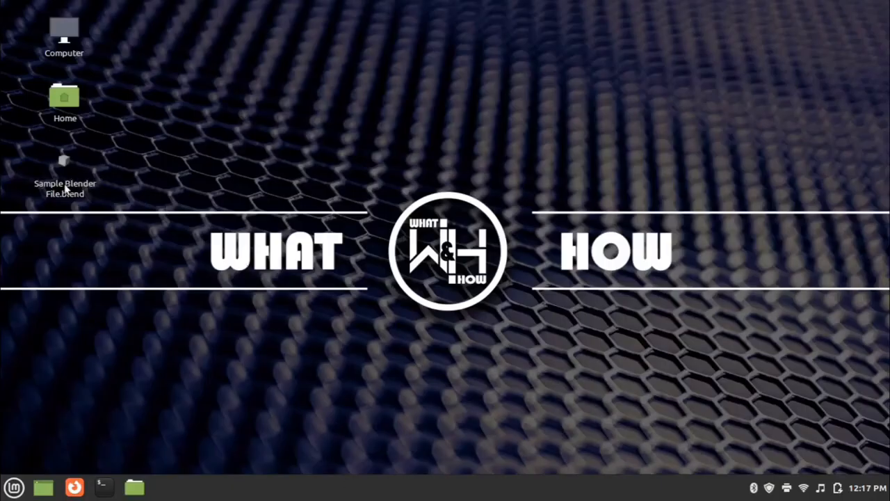
- Try to open Sample Blender File.blend directly from the desktop
click(65, 188)
double_click(66, 188)
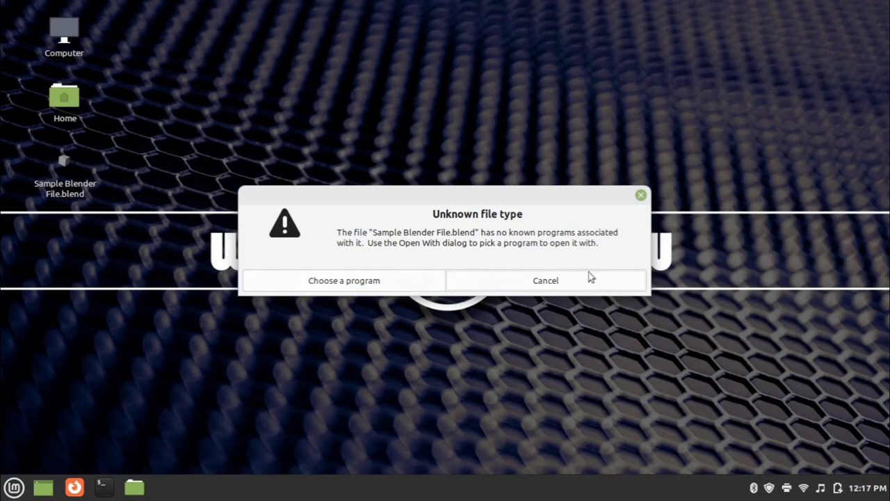
click(641, 195)
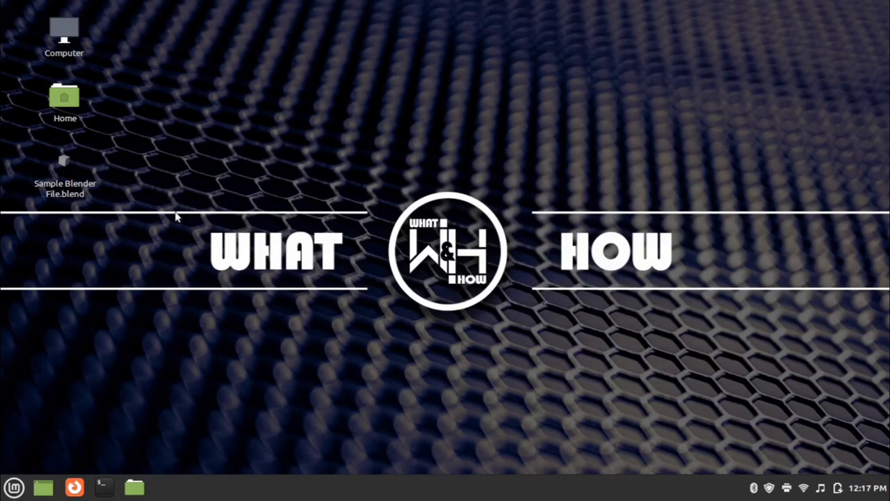
- Set the blender executable in Home's blender folder as the default application for Blender scene files and open Sample Blender File.blend with it
right_click(68, 191)
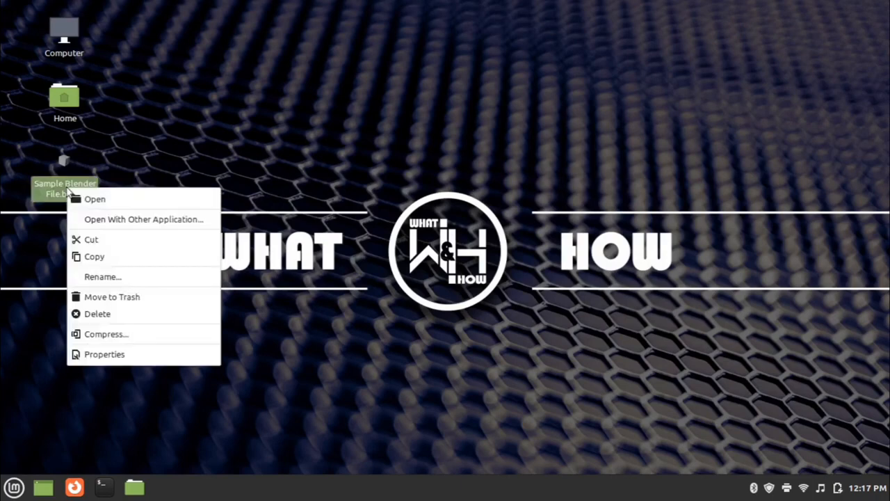
click(120, 221)
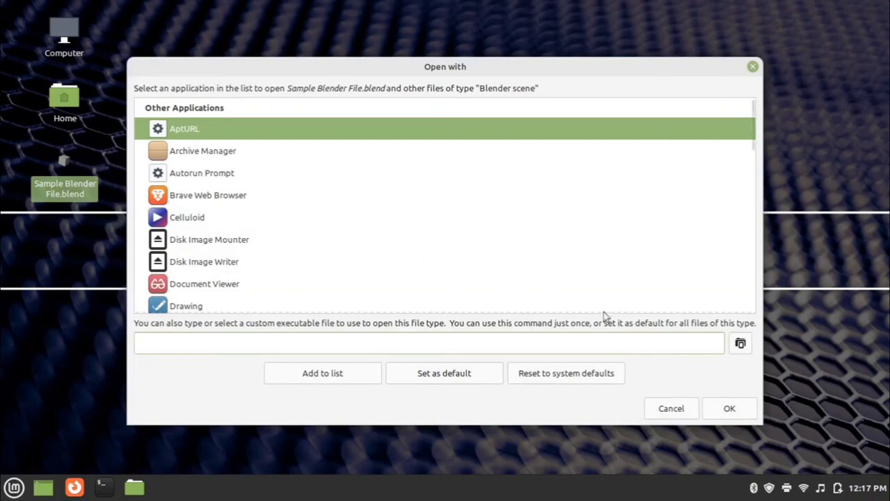
click(740, 344)
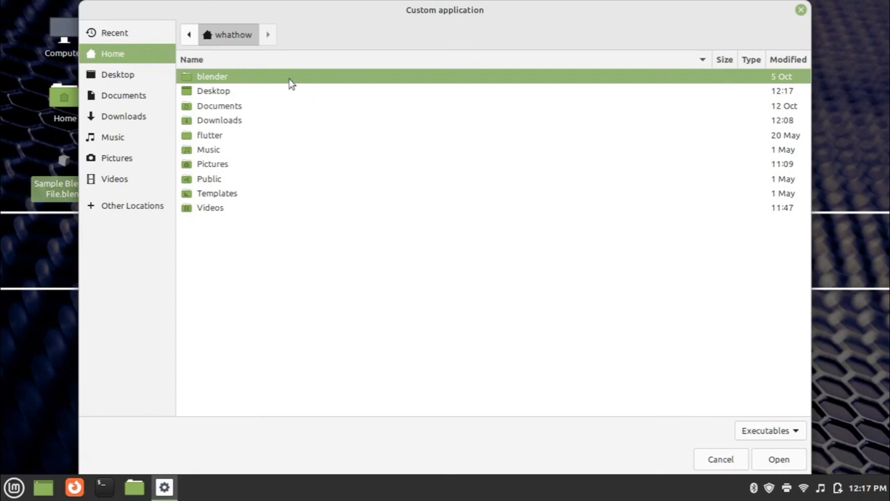
double_click(291, 83)
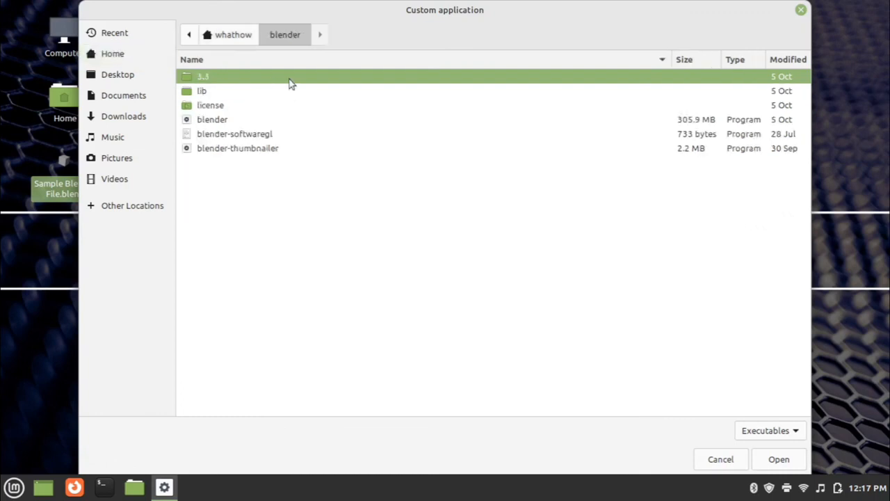
click(218, 121)
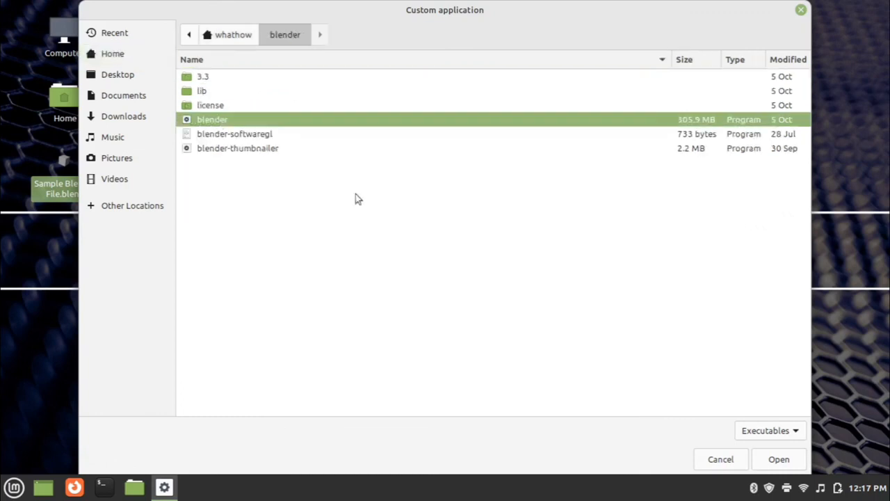
click(781, 460)
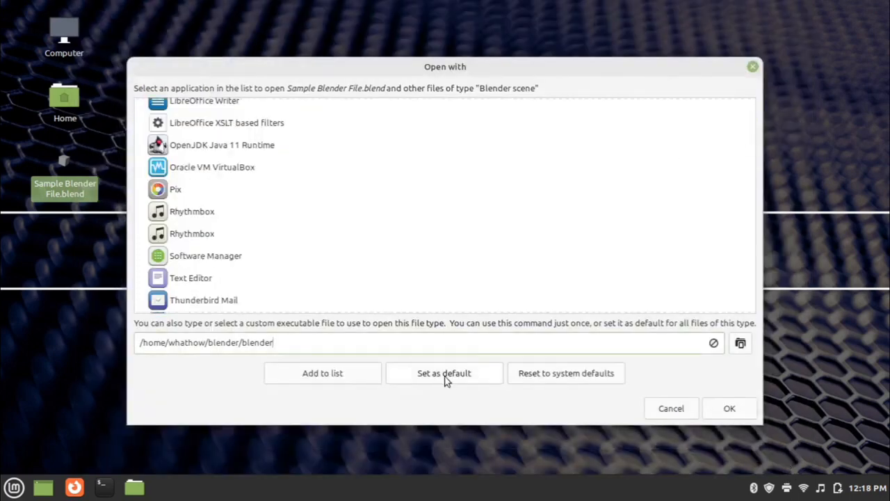
click(446, 376)
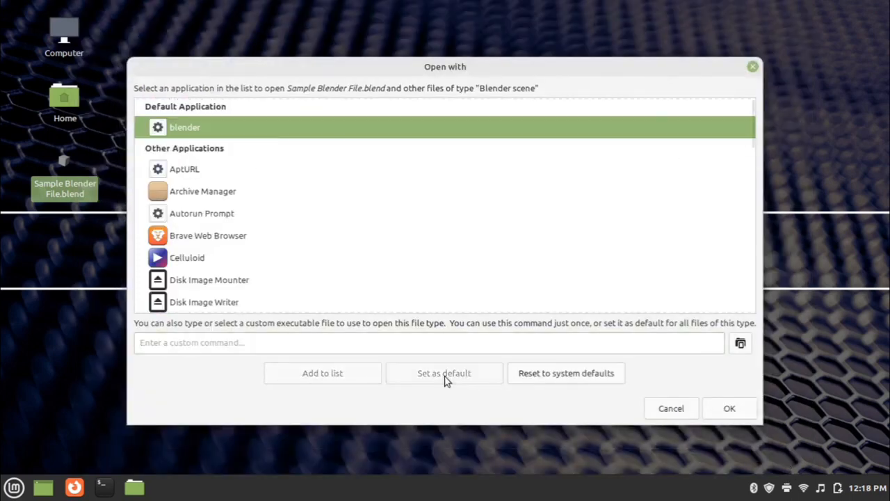
click(729, 409)
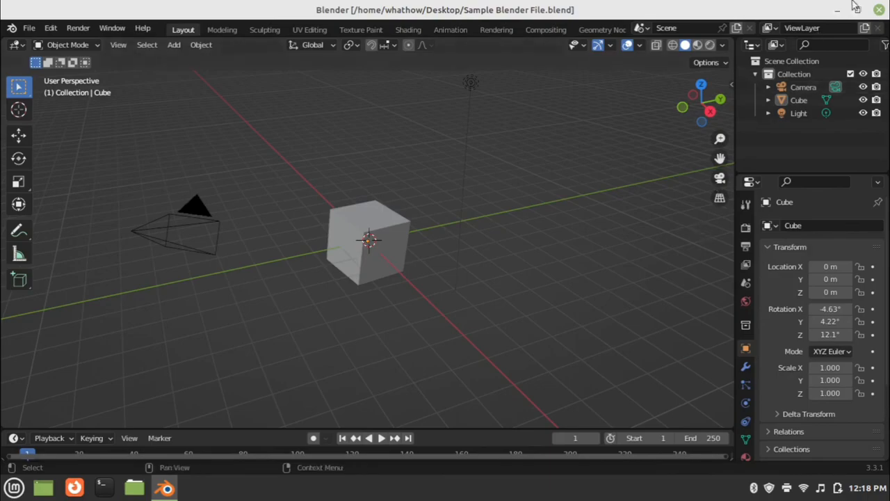
- Close Blender and reopen Sample Blender File.blend directly from the desktop to test the file association
click(879, 11)
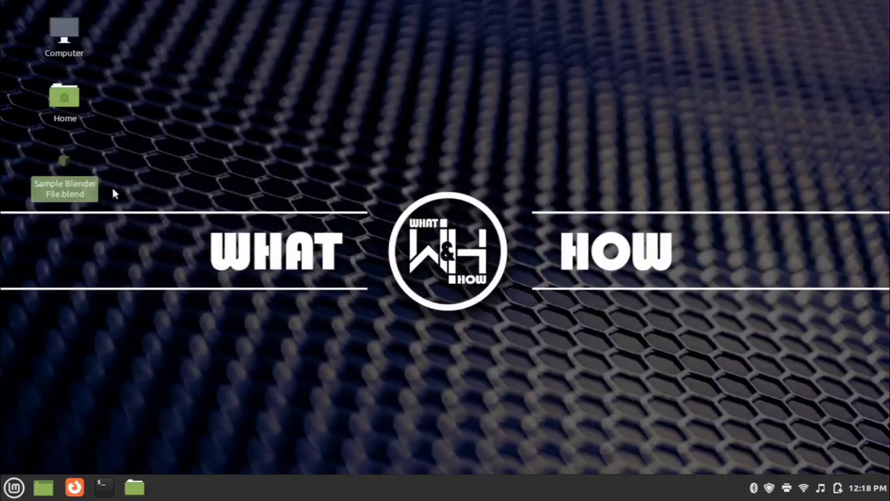
double_click(62, 188)
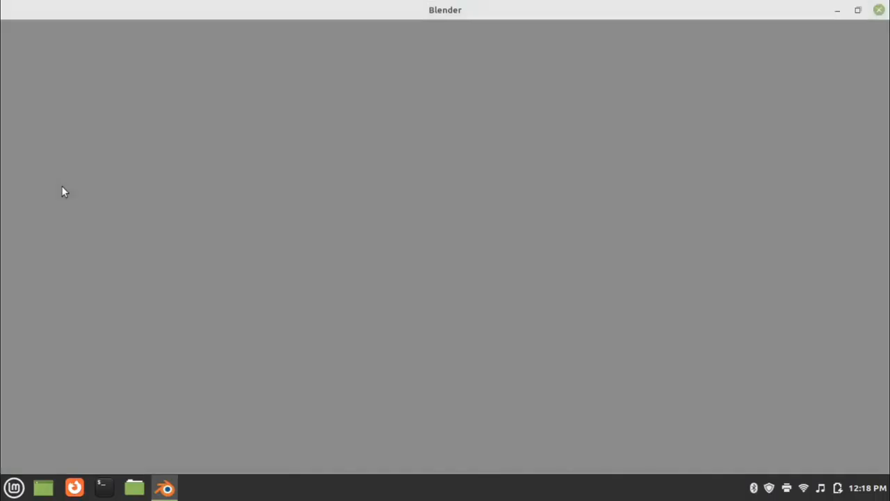